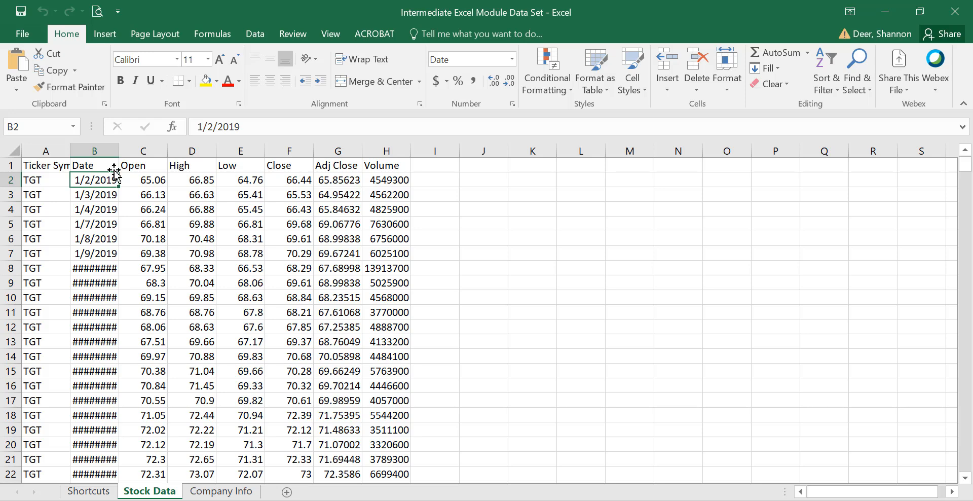
Step: AutoFit the Date column on the Stock Data sheet so its width matches the longest date
{"action": "double_click", "coordinate": [118, 149]}
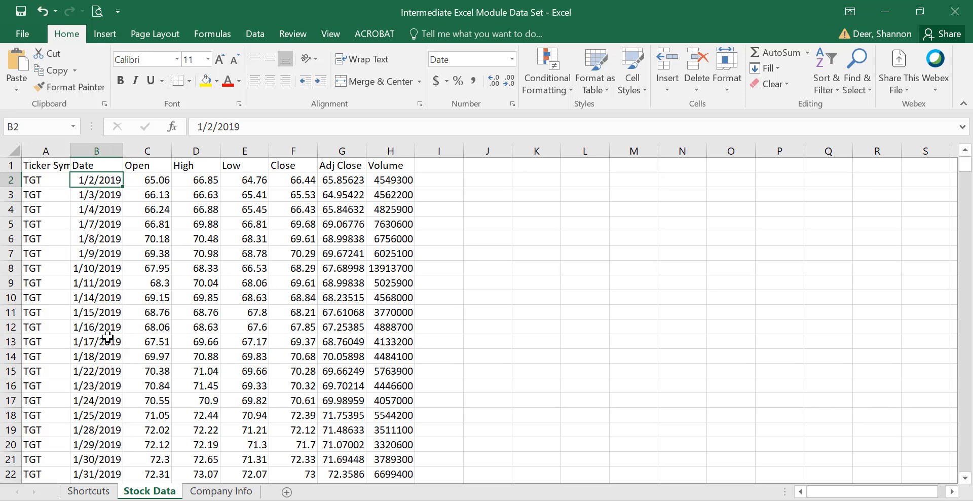
{"action": "key", "text": "ctrl+z"}
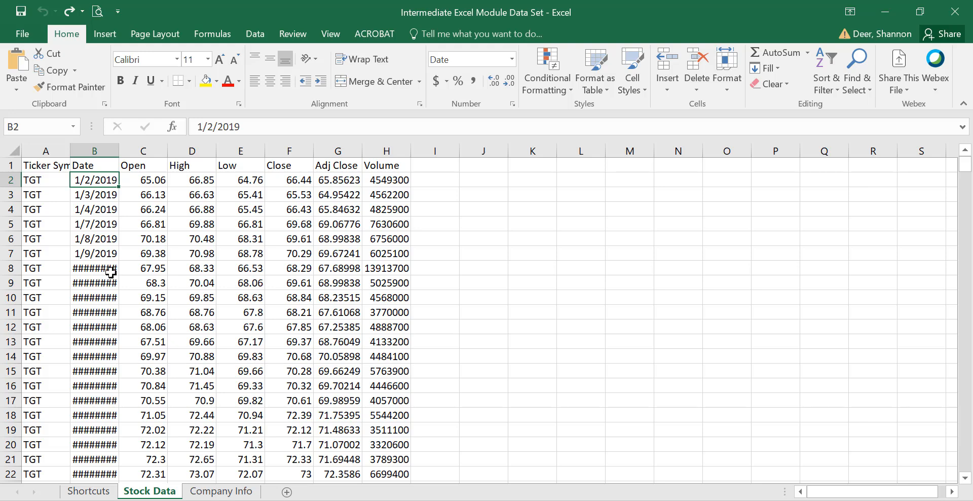
{"action": "double_click", "coordinate": [121, 150]}
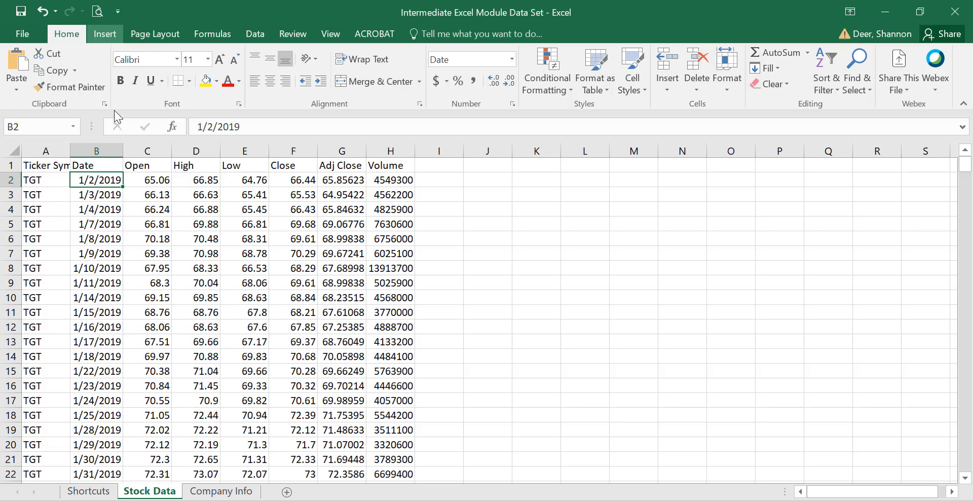
Step: Create a PivotTable on a new worksheet from the range 'Stock Data'!$A$1:$H$428
{"action": "left_click", "coordinate": [105, 33]}
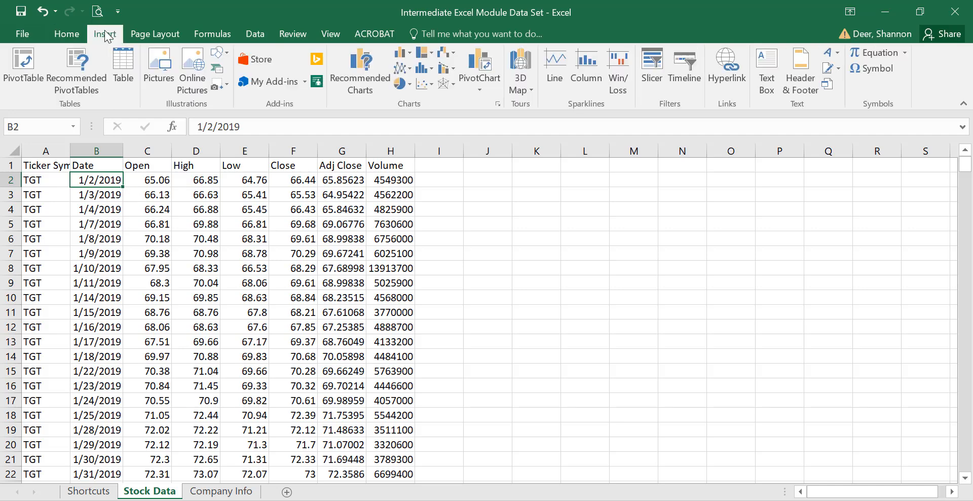
{"action": "left_click", "coordinate": [17, 85]}
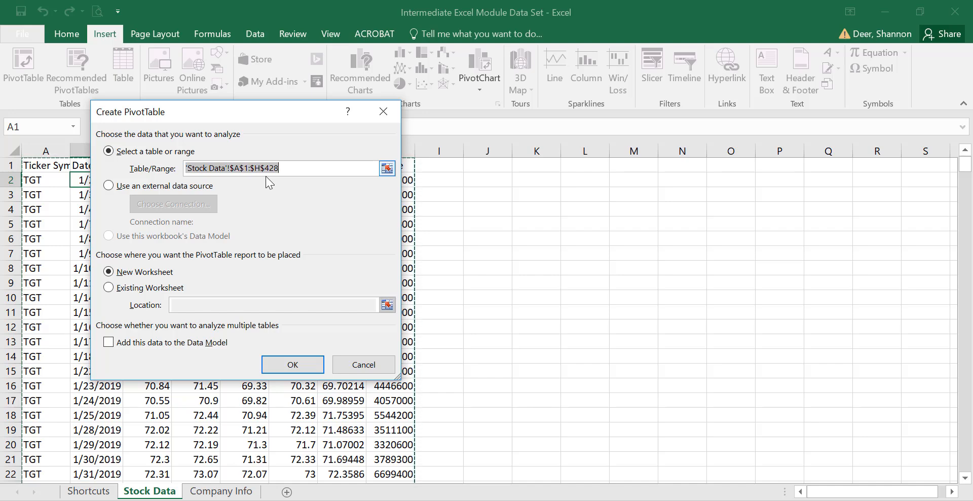
{"action": "left_click", "coordinate": [387, 169]}
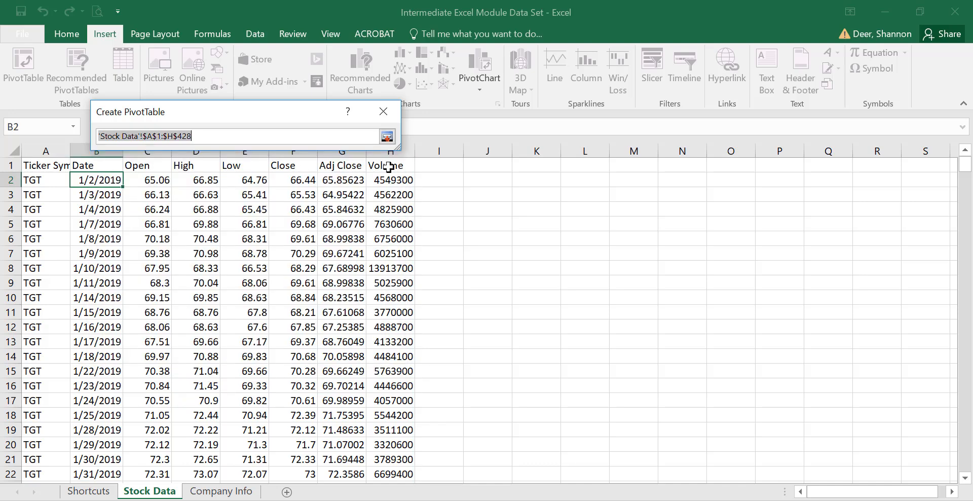
{"action": "left_click", "coordinate": [388, 137]}
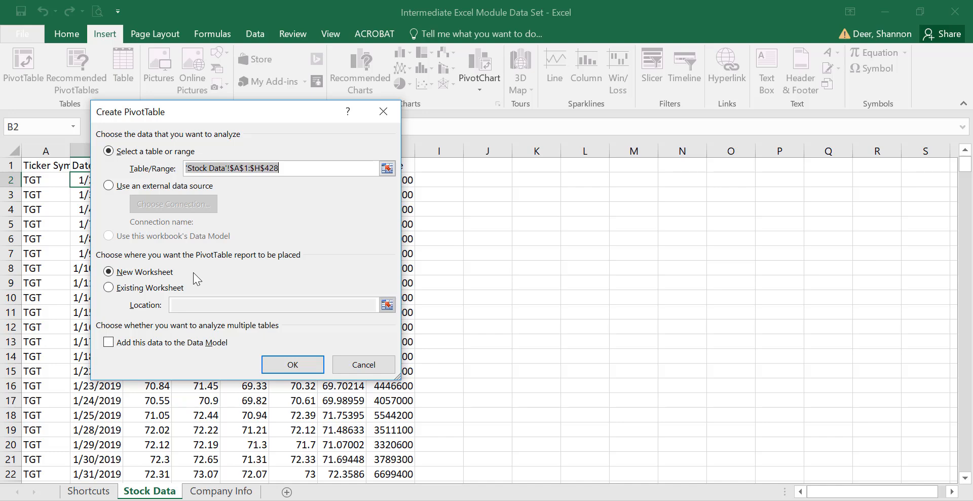
{"action": "left_click", "coordinate": [295, 363]}
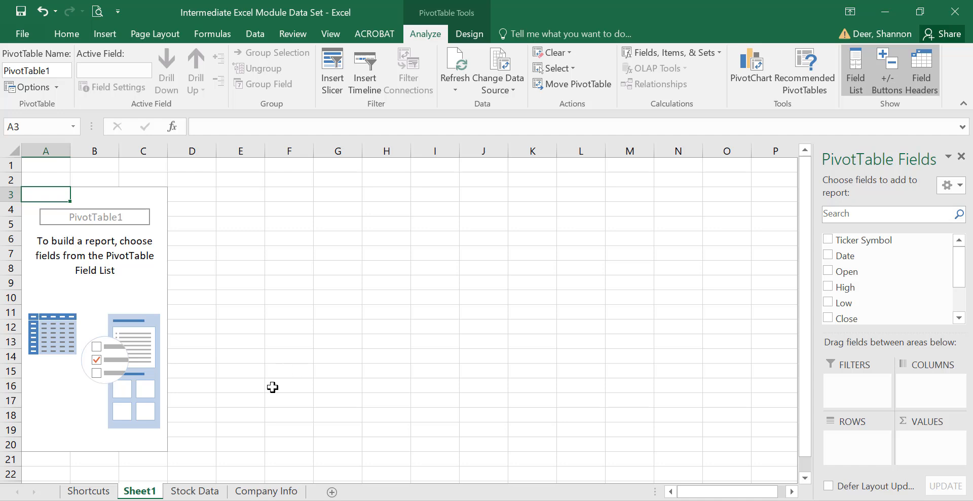
Step: Rename the new worksheet holding the PivotTable as PivotTable
{"action": "right_click", "coordinate": [137, 491]}
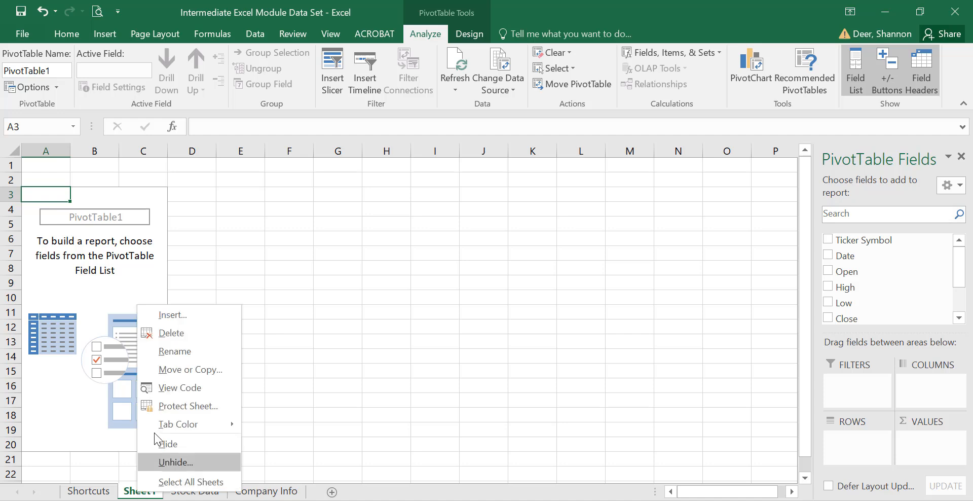
{"action": "left_click", "coordinate": [164, 351]}
{"action": "type", "text": "Pi"}
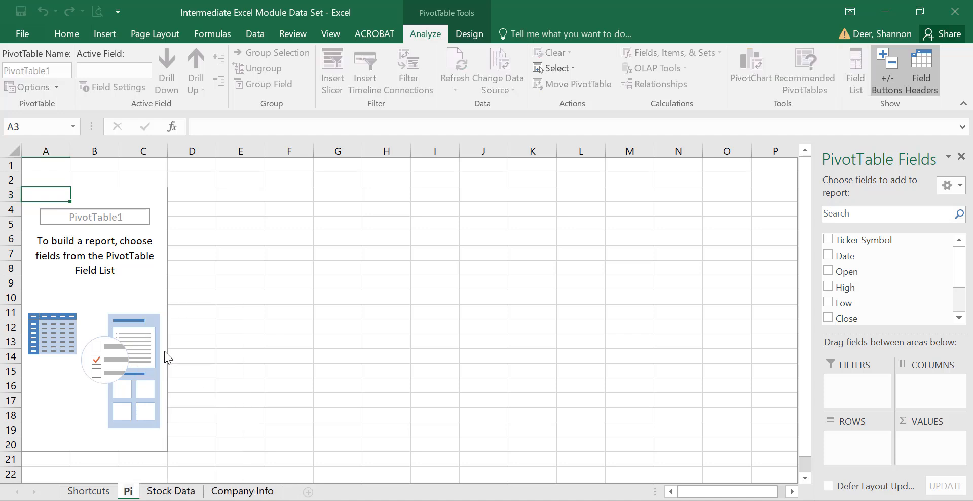
{"action": "type", "text": "votTable"}
{"action": "key", "text": "Return"}
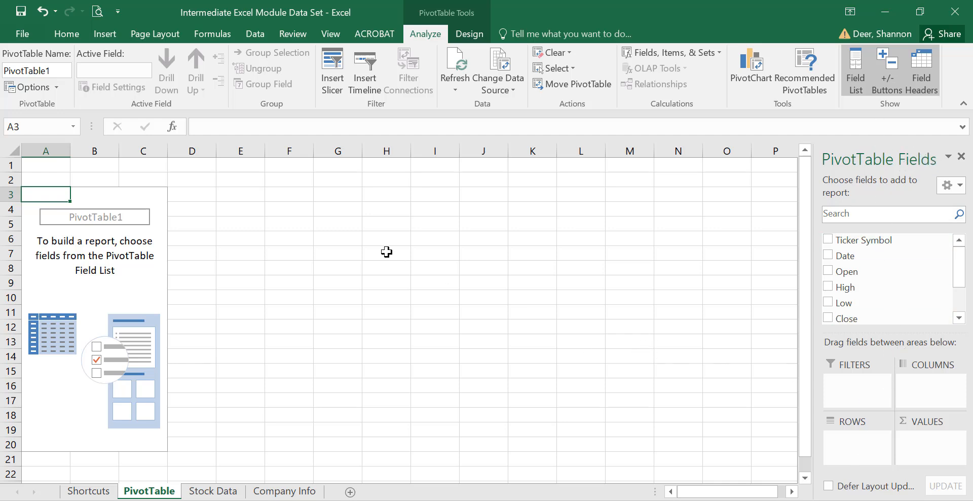
Step: Compare the PivotTable's available fields with the column headings on the Stock Data sheet, and return to the PivotTable sheet
{"action": "left_click", "coordinate": [312, 235]}
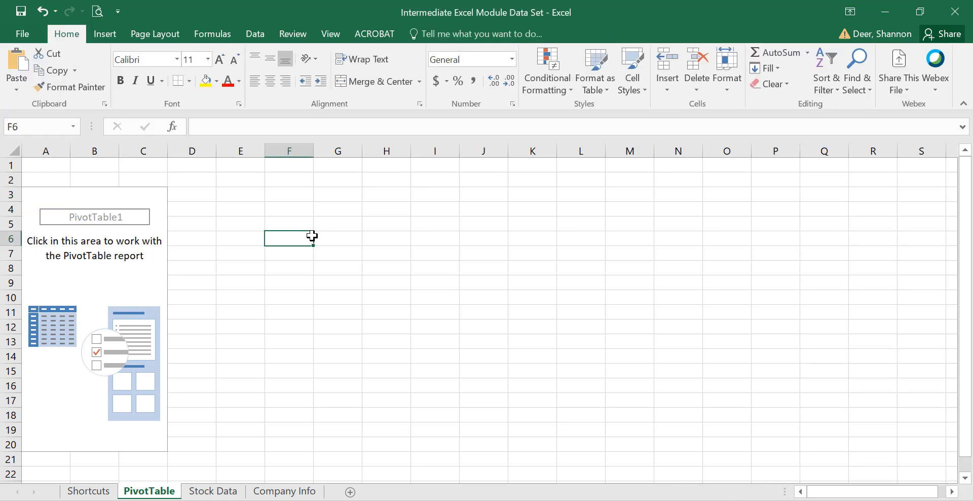
{"action": "left_click", "coordinate": [101, 254]}
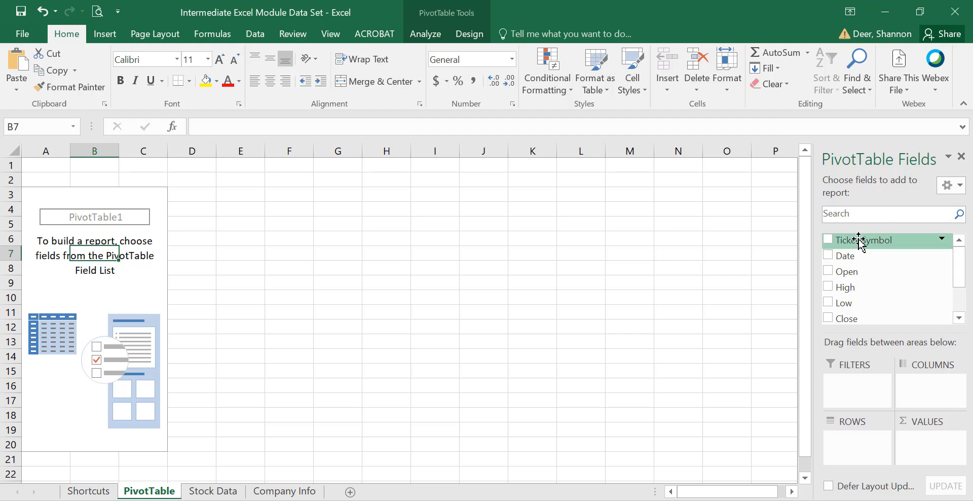
{"action": "left_click_drag", "start_coordinate": [842, 318], "coordinate": [349, 431]}
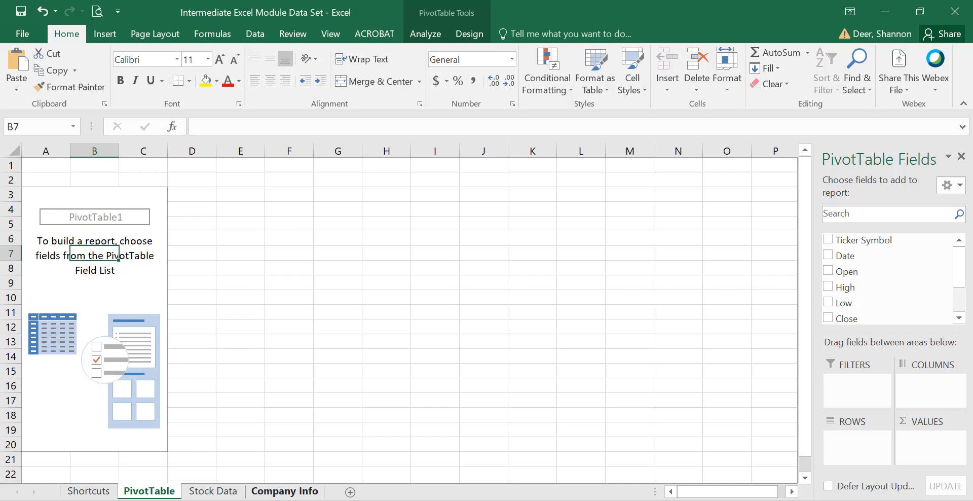
{"action": "left_click", "coordinate": [213, 490]}
{"action": "left_click", "coordinate": [33, 165]}
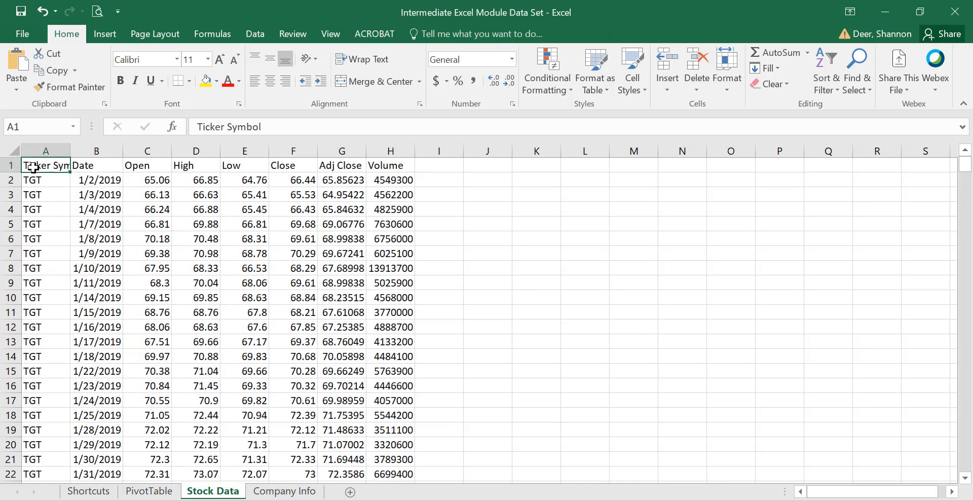
{"action": "left_click", "coordinate": [149, 491]}
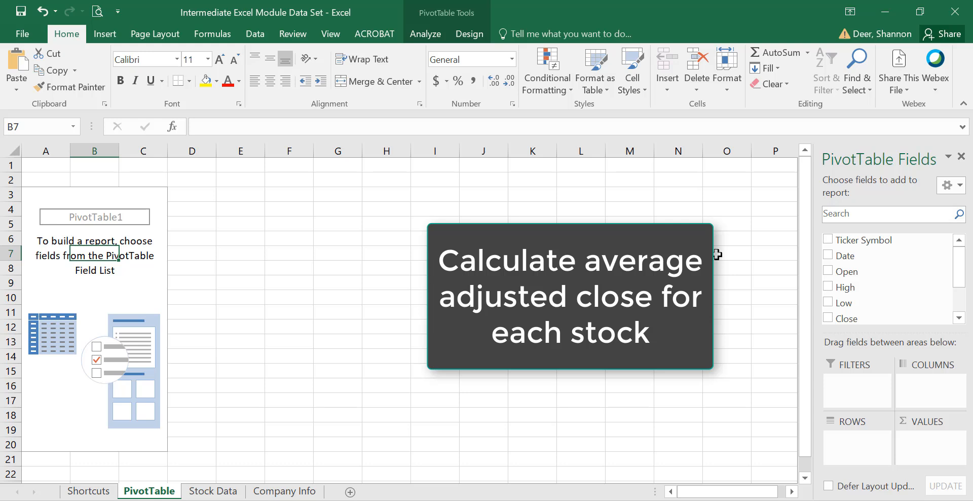
Step: Add Ticker Symbol as the PivotTable's row field and Adj Close as its value field
{"action": "left_click_drag", "start_coordinate": [860, 239], "coordinate": [857, 444]}
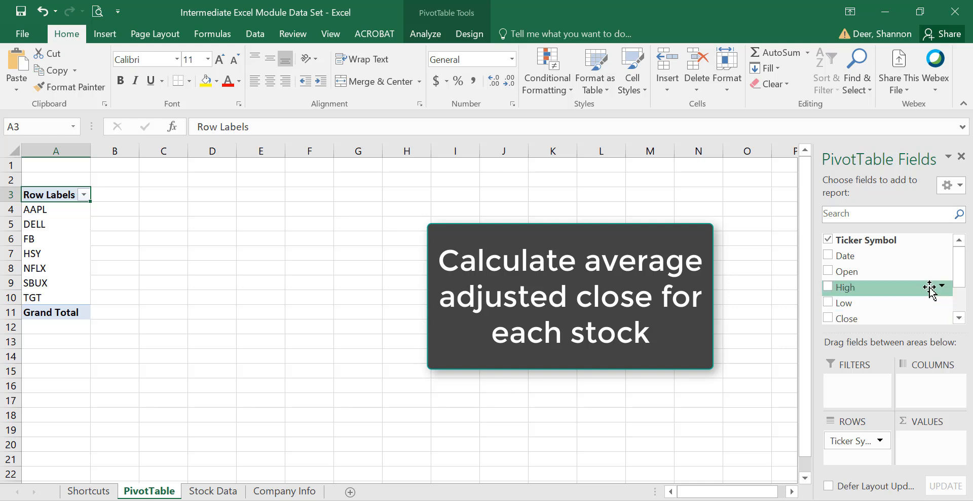
{"action": "left_click_drag", "start_coordinate": [960, 270], "coordinate": [958, 294]}
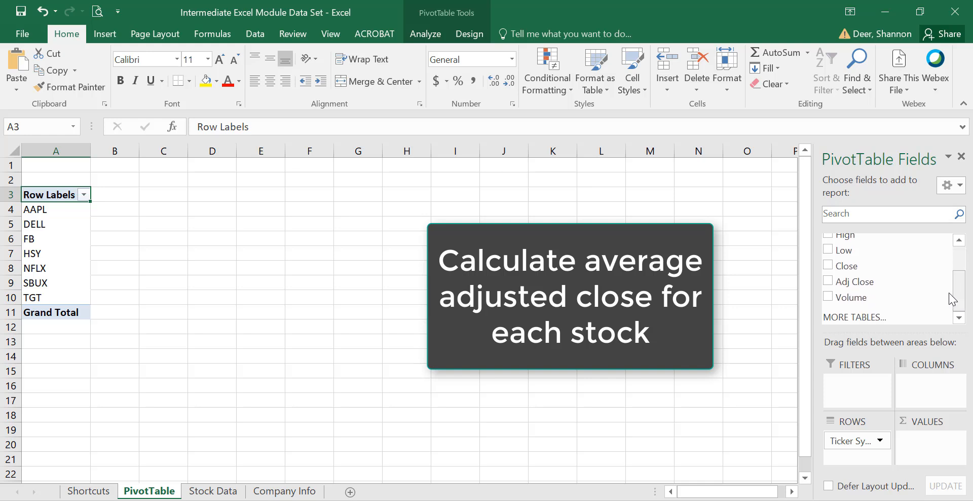
{"action": "left_click_drag", "start_coordinate": [857, 283], "coordinate": [925, 443]}
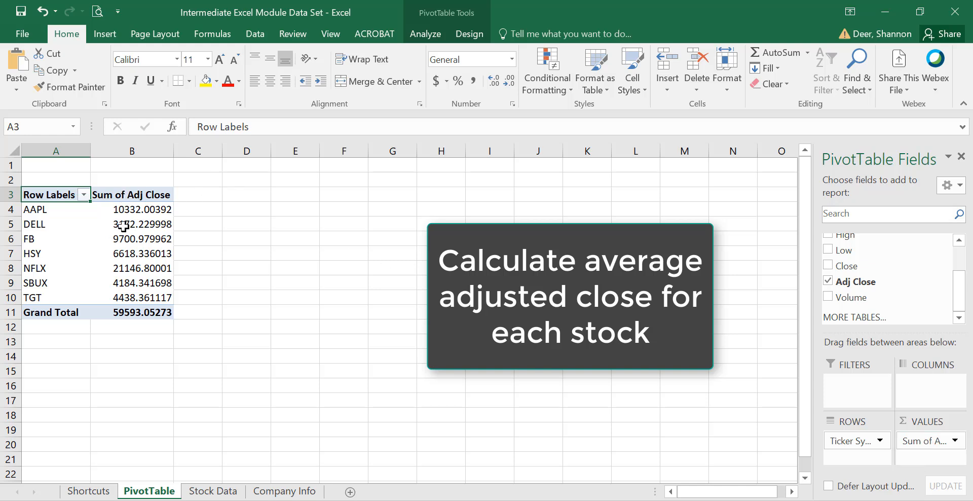
Step: Summarize the Adj Close value field by Average instead of Sum
{"action": "mouse_move", "coordinate": [148, 213]}
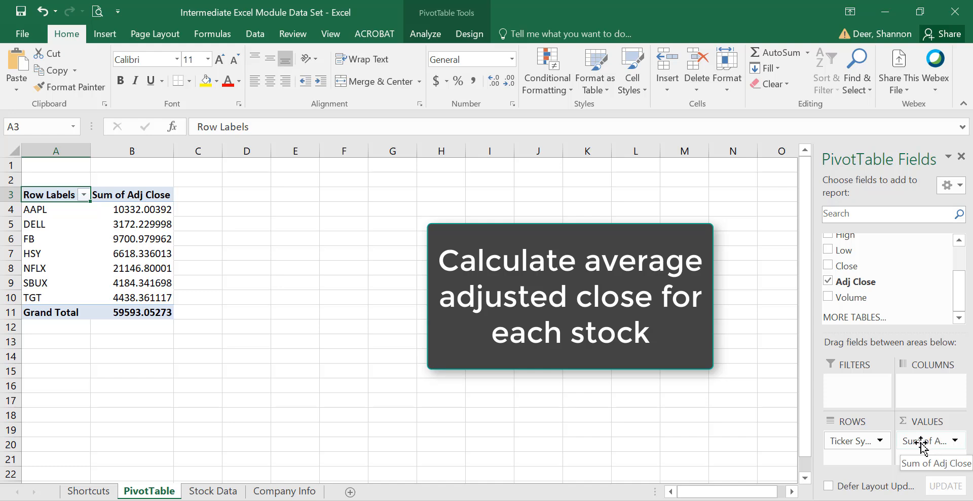
{"action": "left_click", "coordinate": [955, 441]}
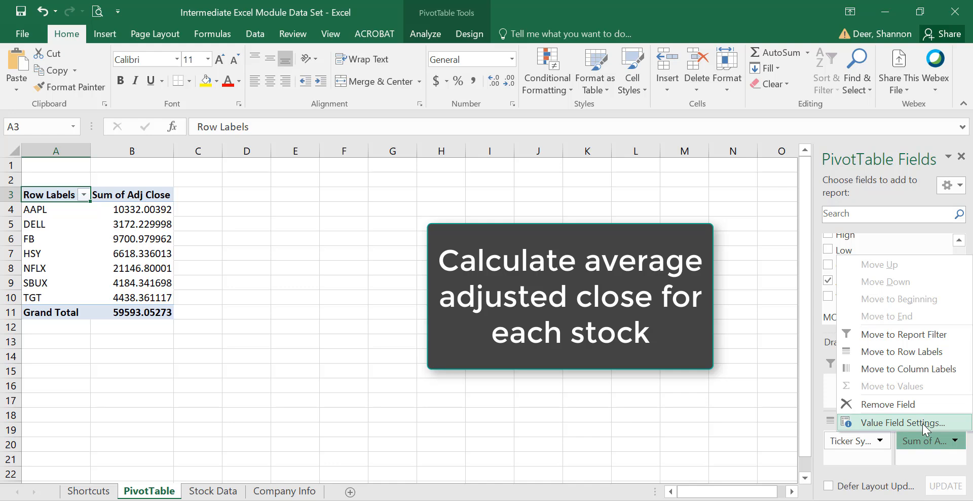
{"action": "left_click", "coordinate": [903, 422]}
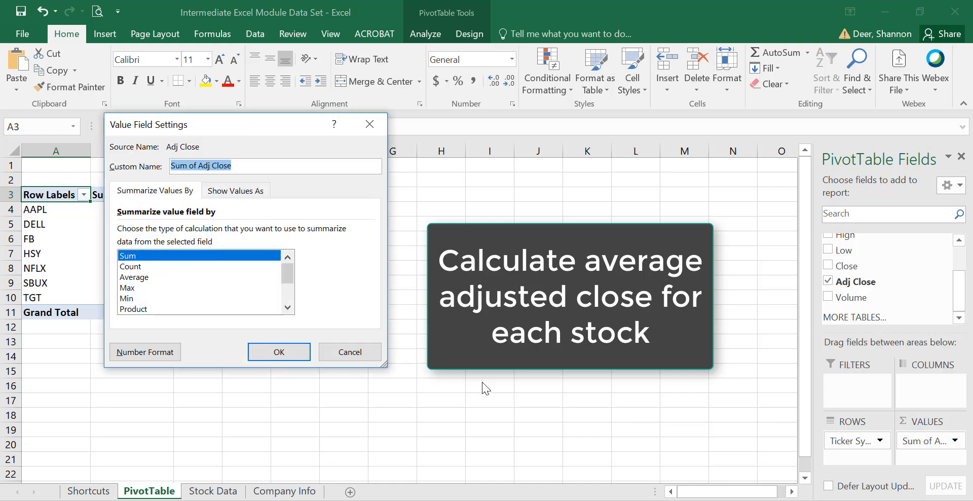
{"action": "left_click", "coordinate": [137, 278]}
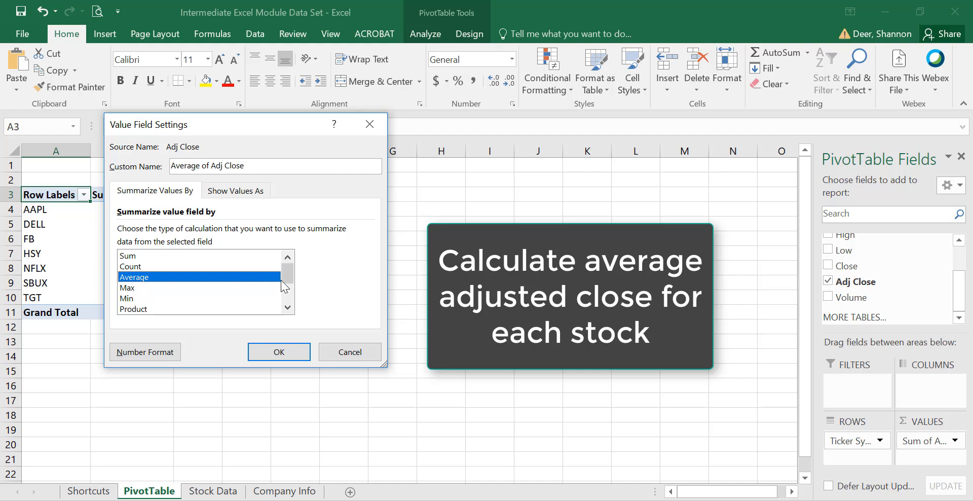
{"action": "mouse_move", "coordinate": [284, 278]}
{"action": "left_mouse_down"}
{"action": "mouse_move", "coordinate": [280, 310]}
{"action": "mouse_move", "coordinate": [285, 267]}
{"action": "left_mouse_up"}
{"action": "left_click", "coordinate": [279, 352]}
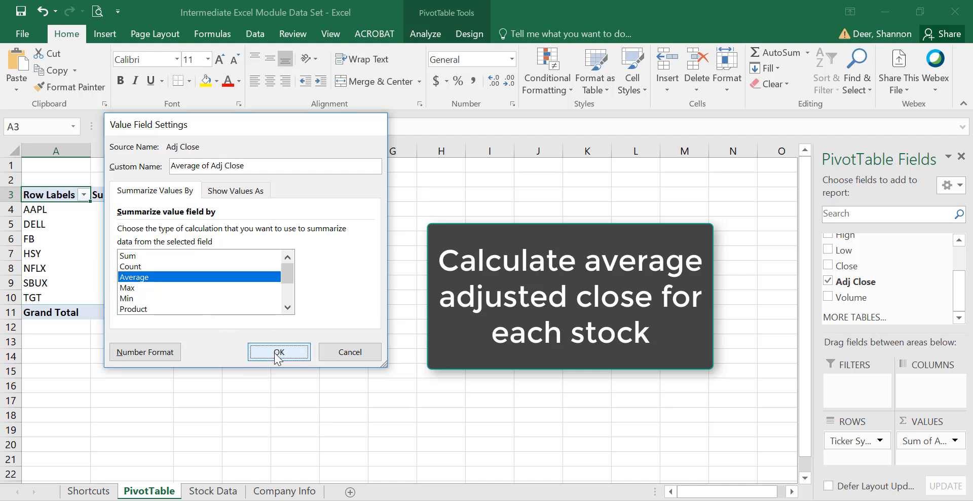
Step: Format column B with the PivotTable's average adjusted close values as Currency
{"action": "mouse_move", "coordinate": [152, 252]}
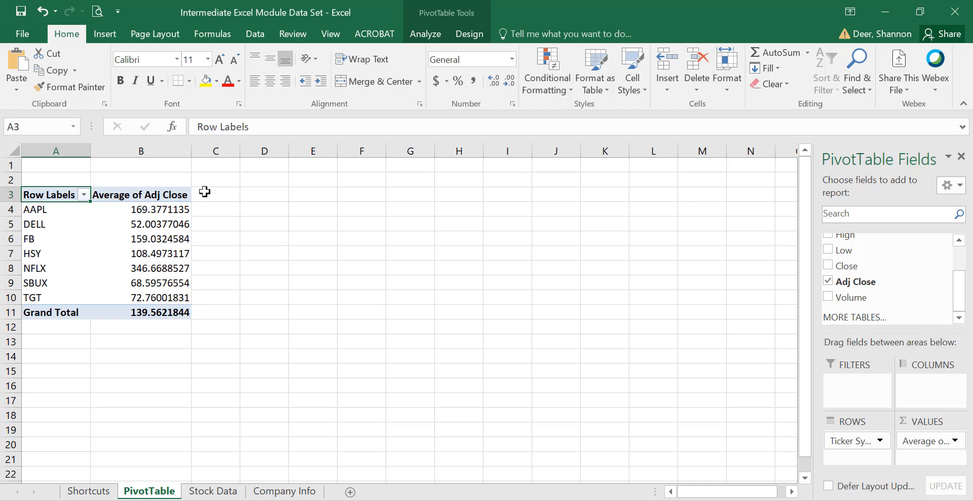
{"action": "left_click", "coordinate": [167, 151]}
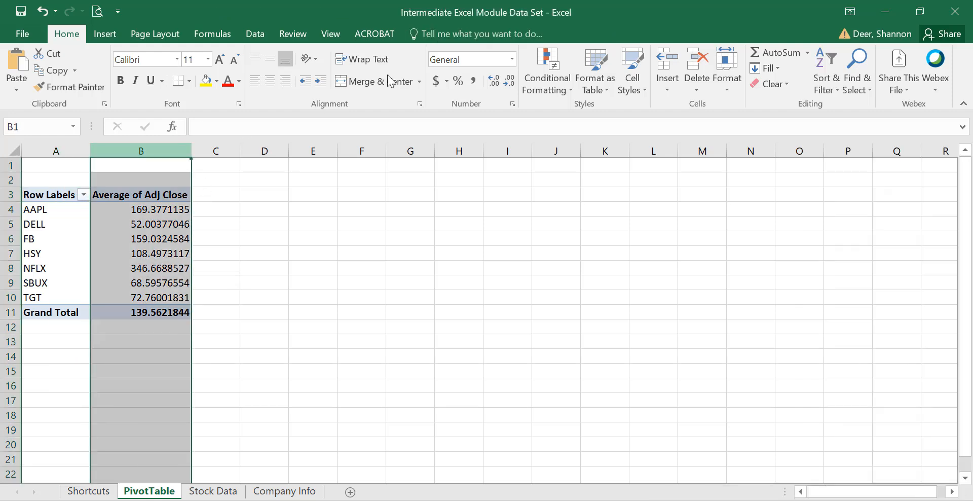
{"action": "left_click", "coordinate": [512, 59]}
{"action": "left_click", "coordinate": [495, 140]}
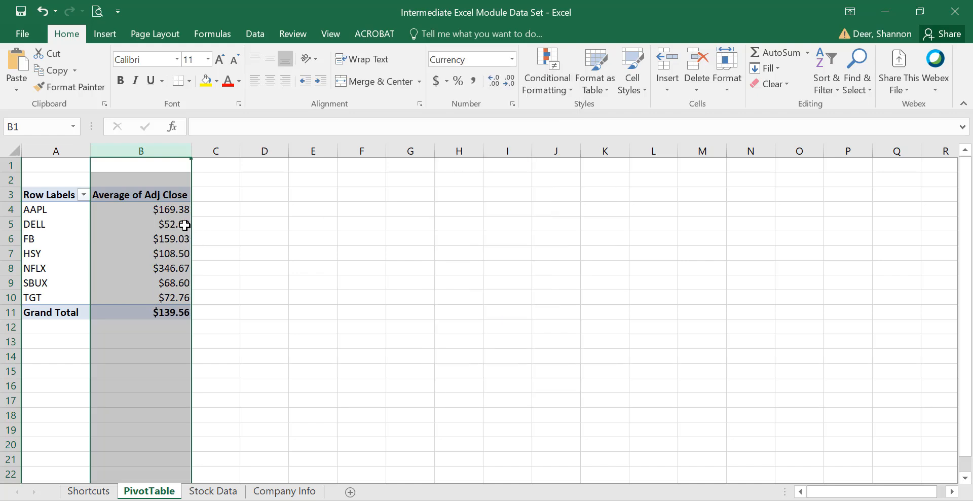
{"action": "left_click", "coordinate": [162, 208]}
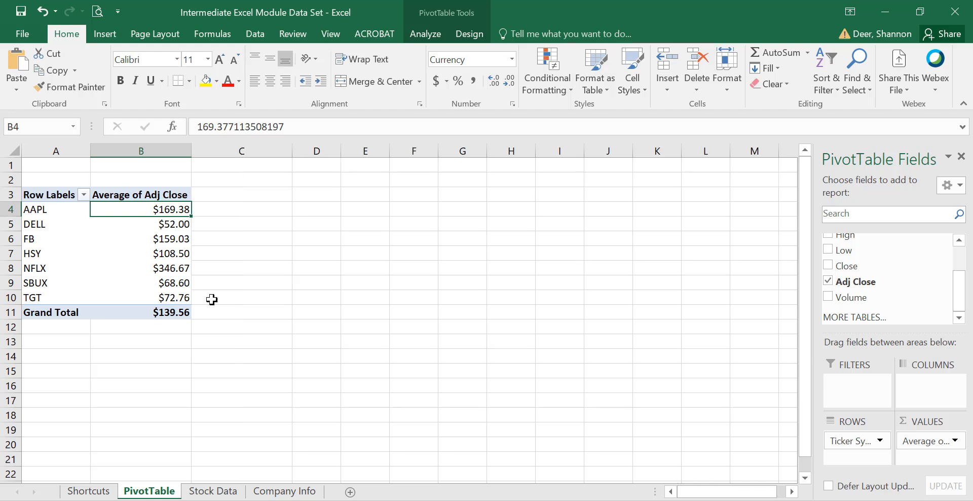
{"action": "mouse_move", "coordinate": [108, 227]}
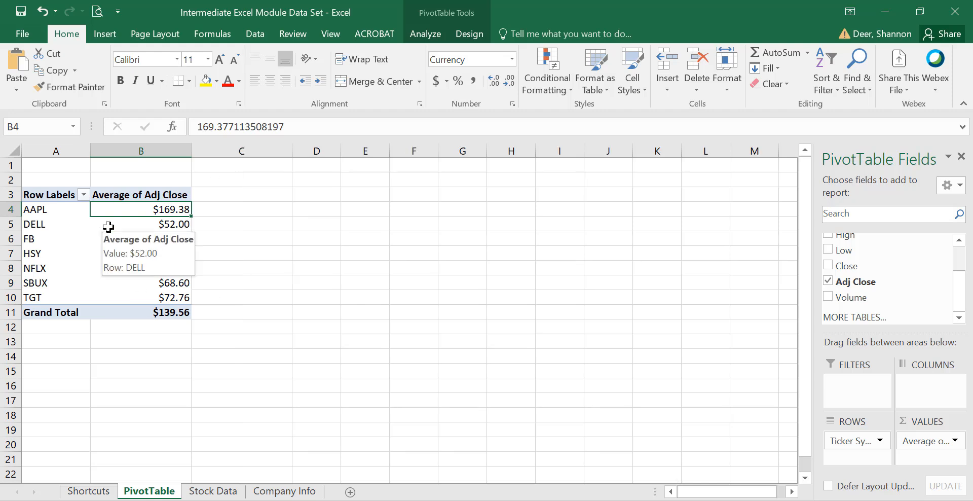